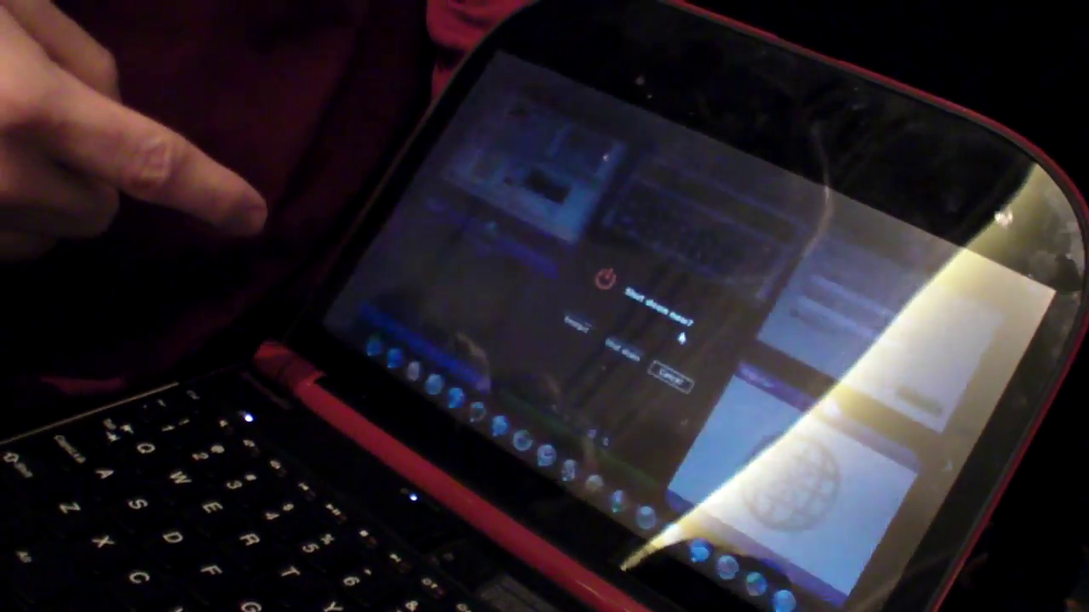
left_click(670, 376)
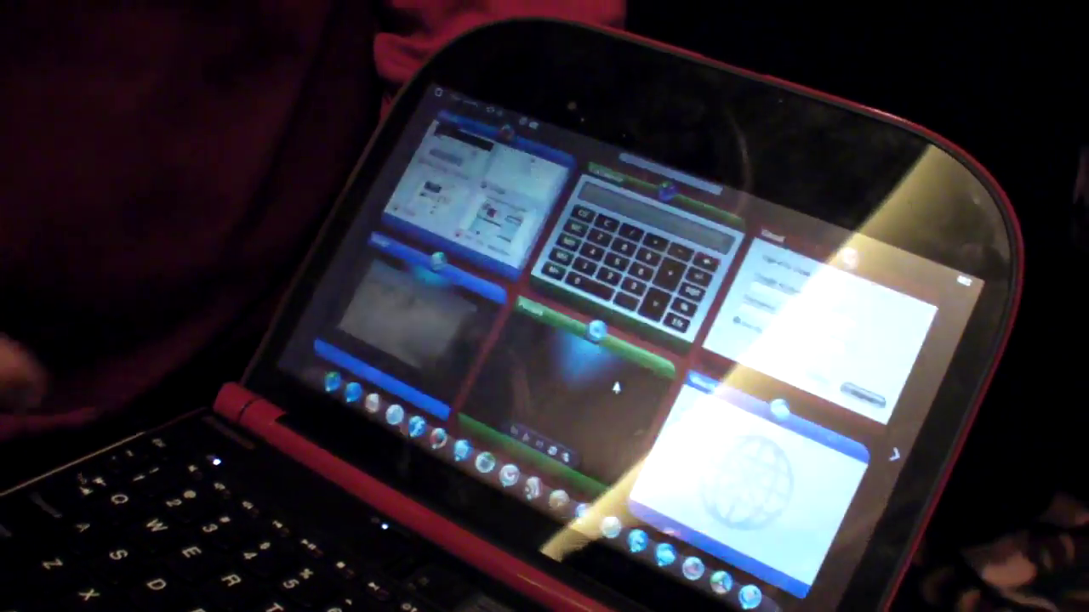